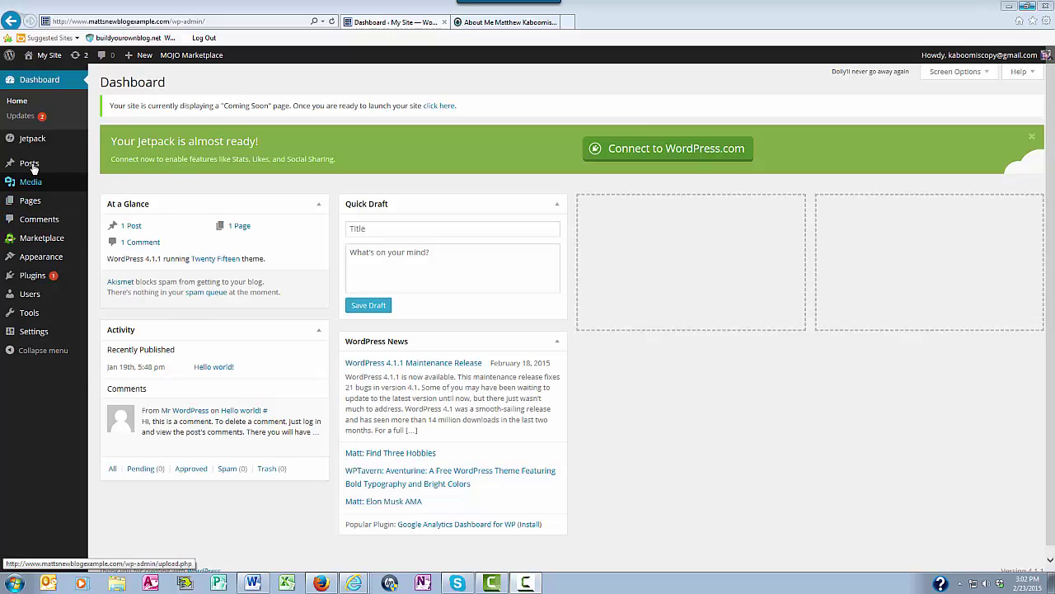
Step: Start a new post and title it "8 Great Sites to See in Spain"
{"action": "mouse_move", "coordinate": [30, 167]}
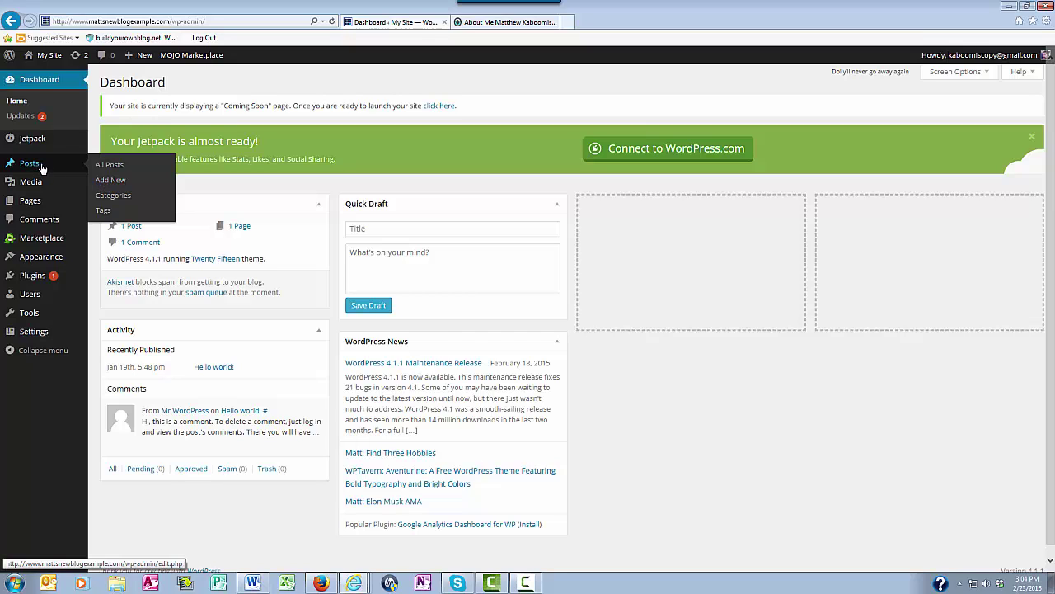
{"action": "left_click", "coordinate": [111, 180]}
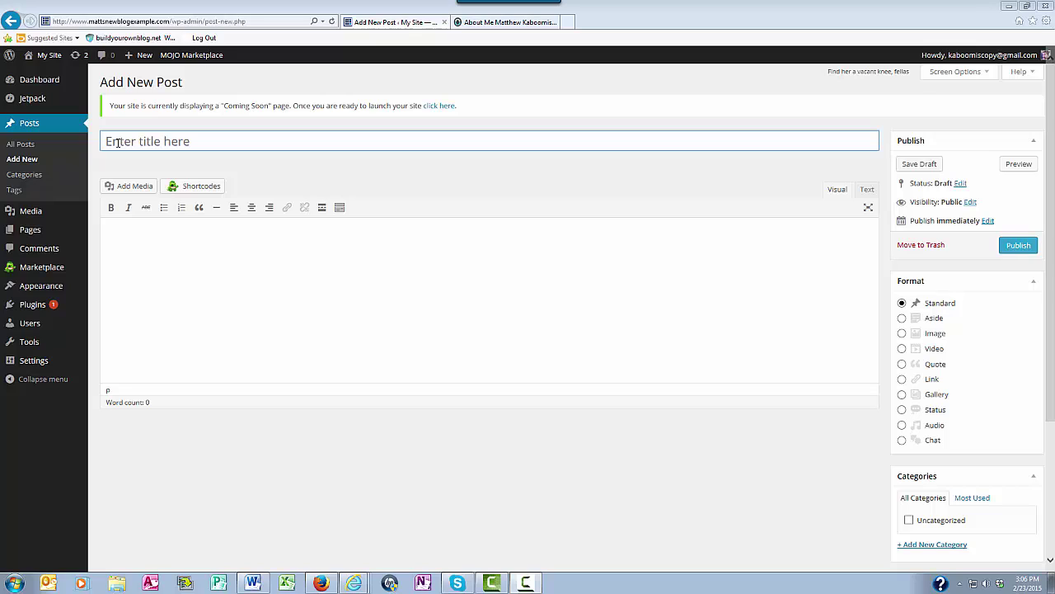
{"action": "left_click", "coordinate": [118, 142]}
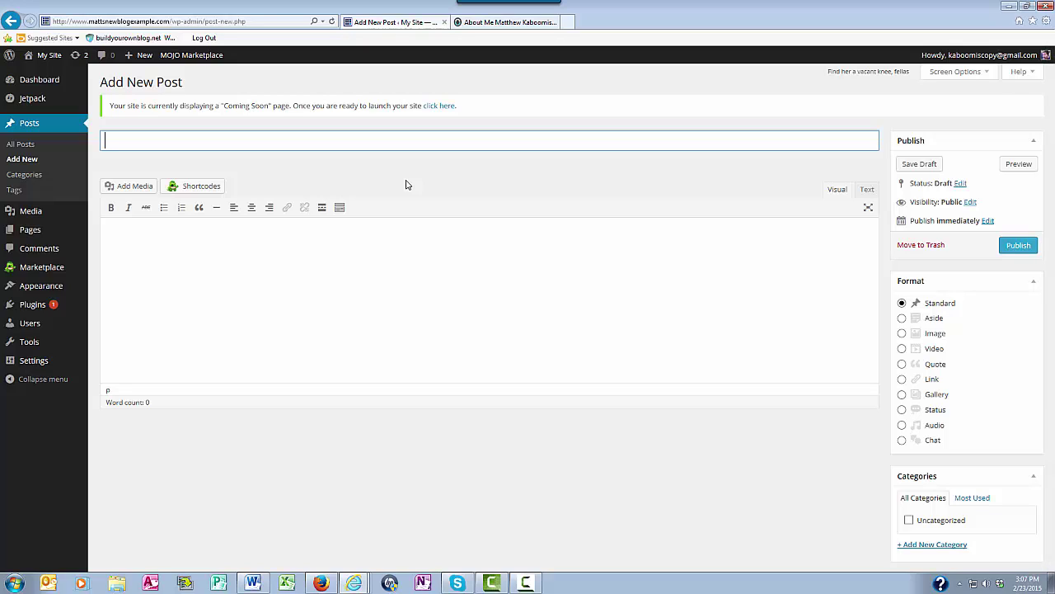
{"action": "type", "text": "8n"}
{"action": "key", "text": "BackSpace"}
{"action": "type", "text": "Great Sites to See in Spa"}
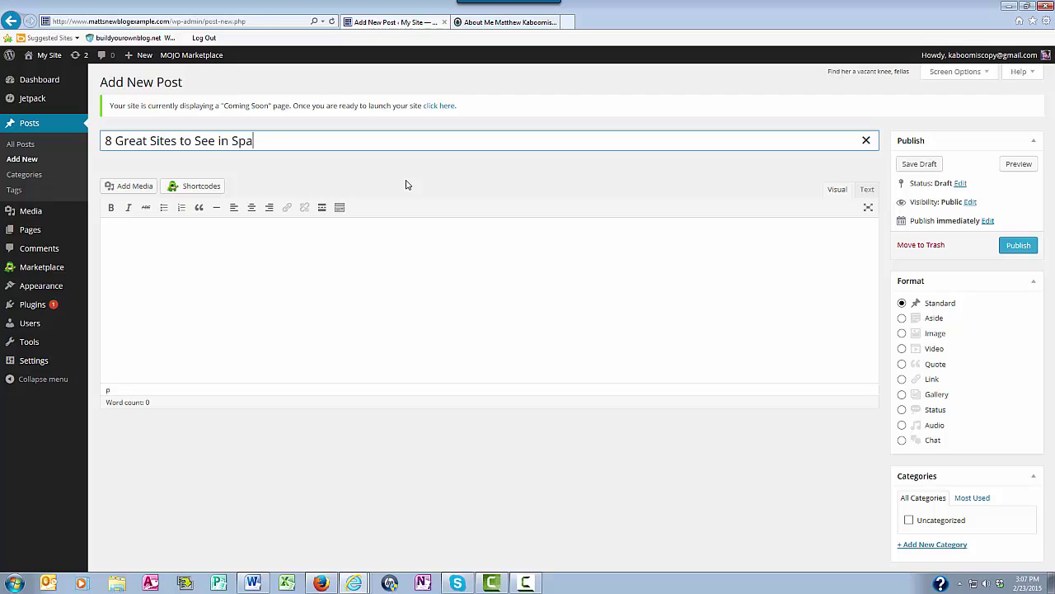
{"action": "type", "text": "in"}
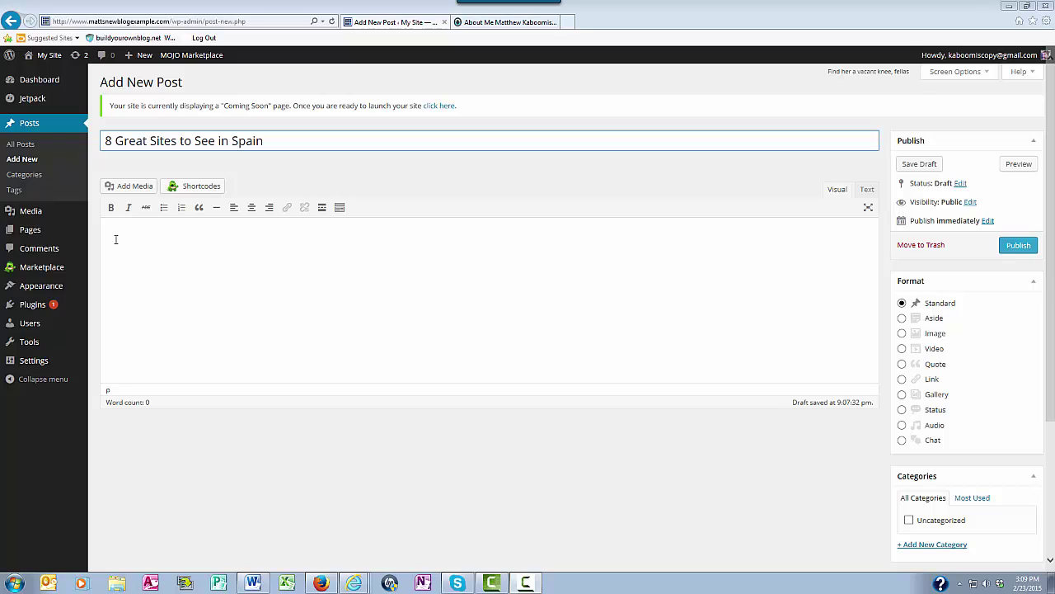
Step: Write "Recently I went to Spain..." as the first paragraph of the post body
{"action": "left_click", "coordinate": [448, 183]}
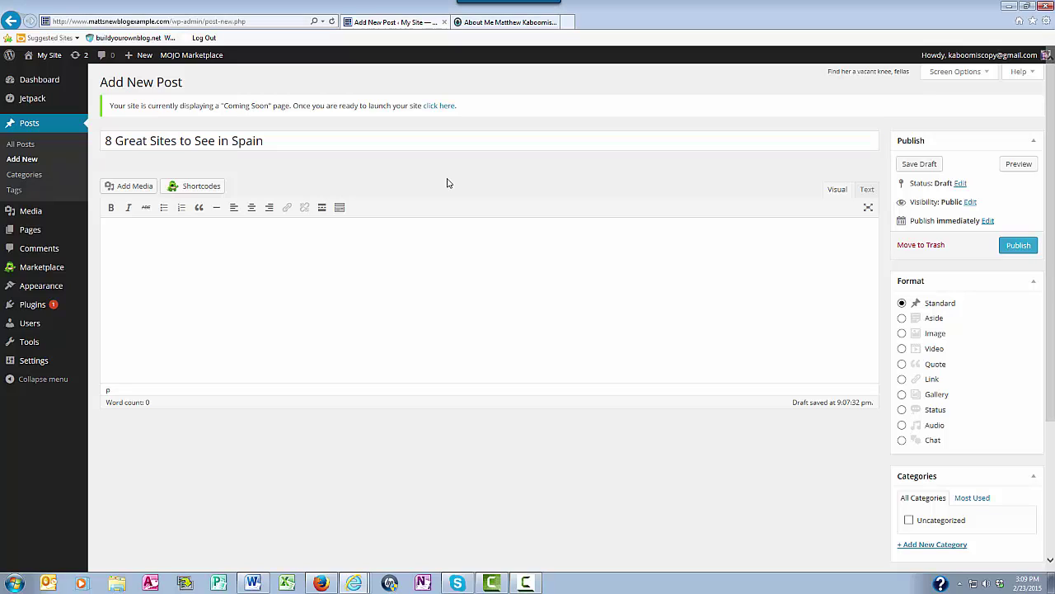
{"action": "type", "text": "Re"}
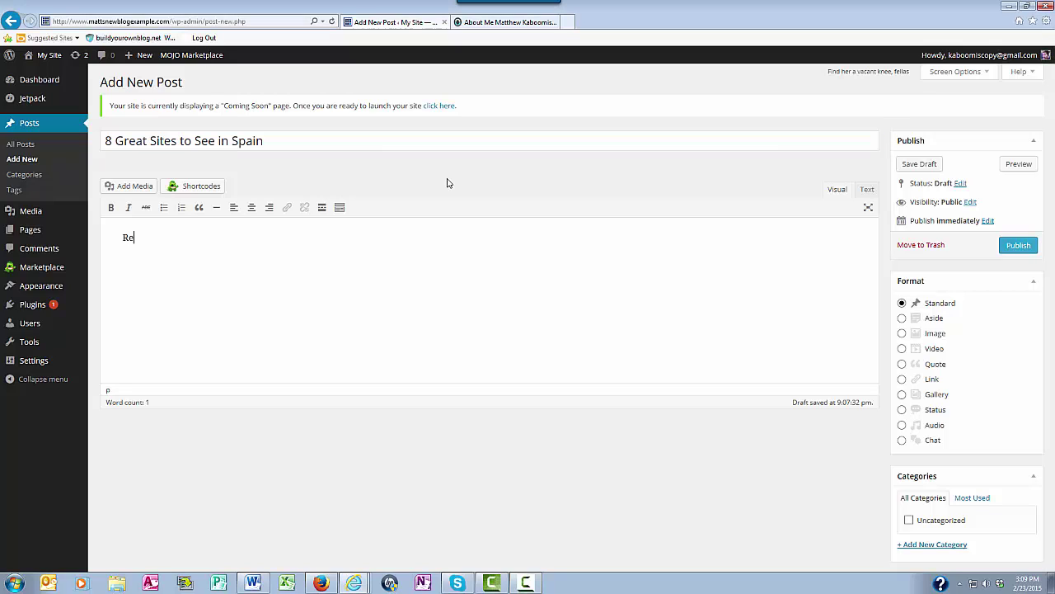
{"action": "type", "text": "cently I "}
{"action": "type", "text": "went to S"}
{"action": "type", "text": "pain"}
{"action": "type", "text": "...  "}
Step: Add a second paragraph reading "I want to point out 8 great sites to see in Spain that most people don't know about..."
{"action": "type", "text": "I want to poi"}
{"action": "type", "text": "nt out "}
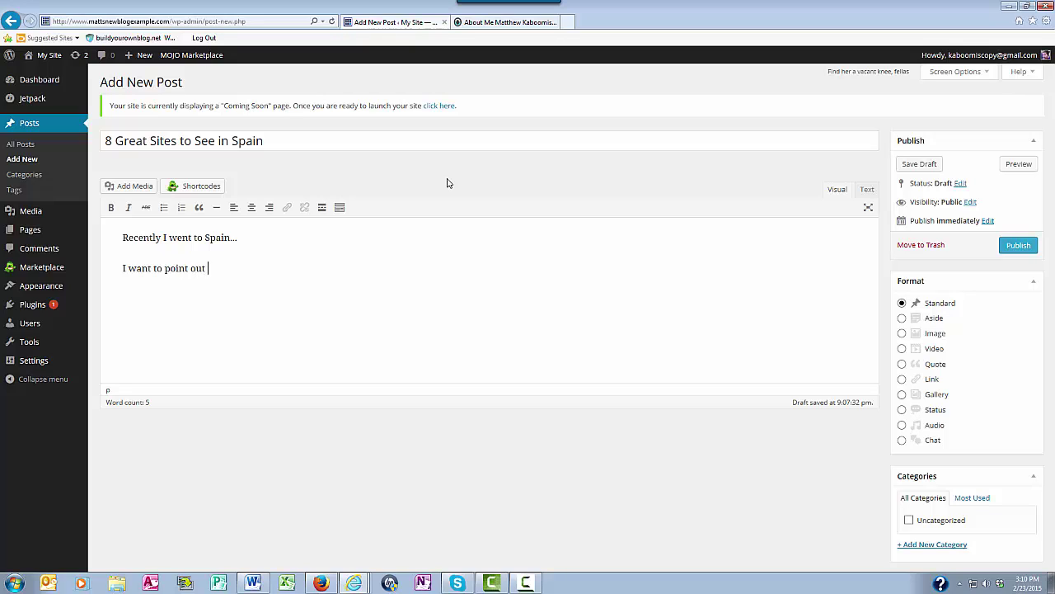
{"action": "type", "text": "8 great sites to see in Spain t"}
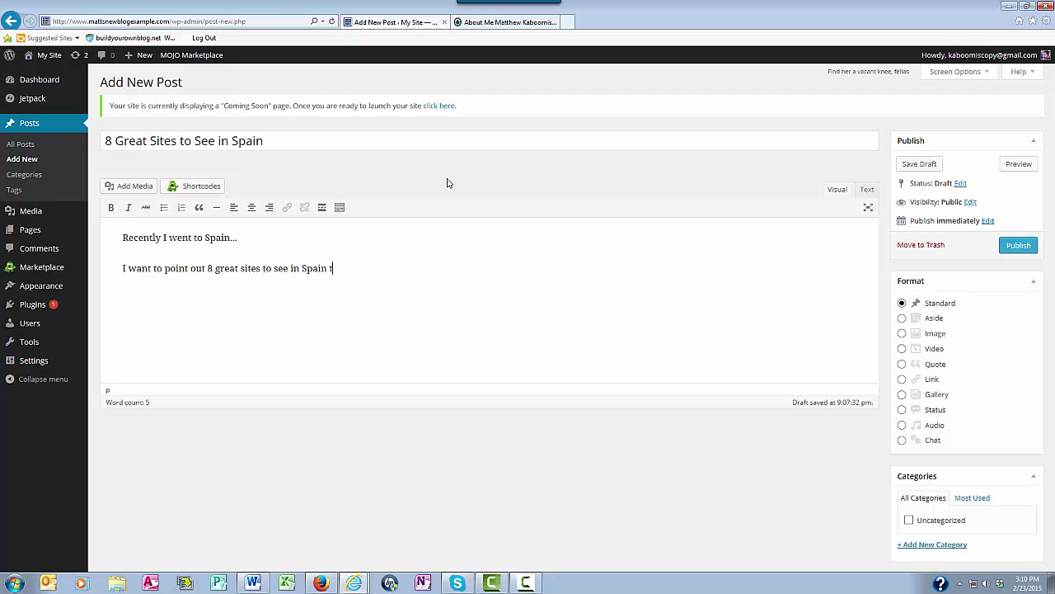
{"action": "type", "text": "hat most people don't know abouyt"}
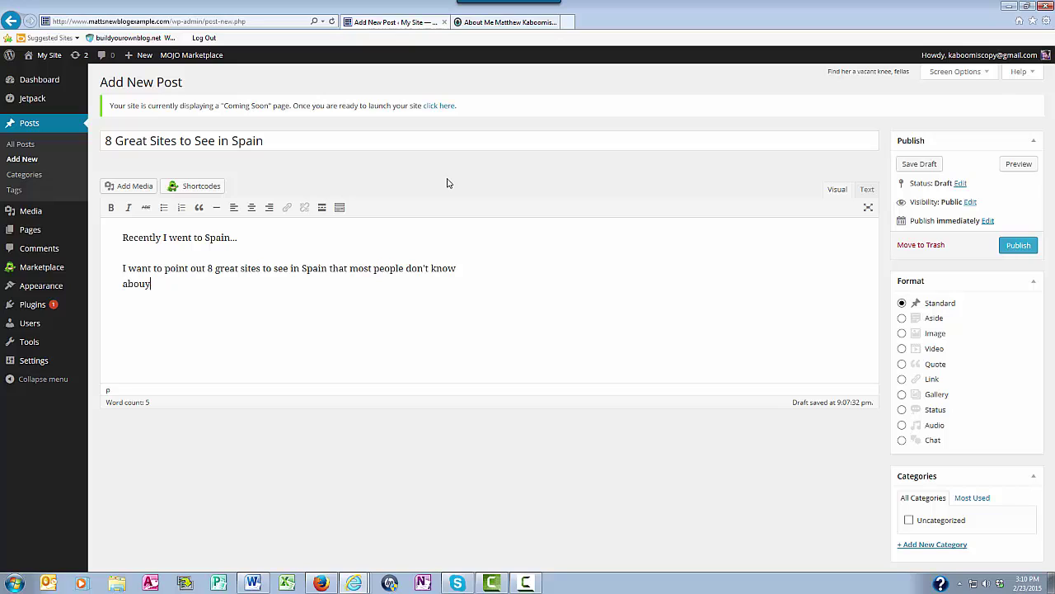
{"action": "key", "text": "BackSpace"}
{"action": "type", "text": "."}
{"action": "key", "text": "BackSpace"}
{"action": "type", "text": "t..."}
{"action": "key", "text": "Return"}
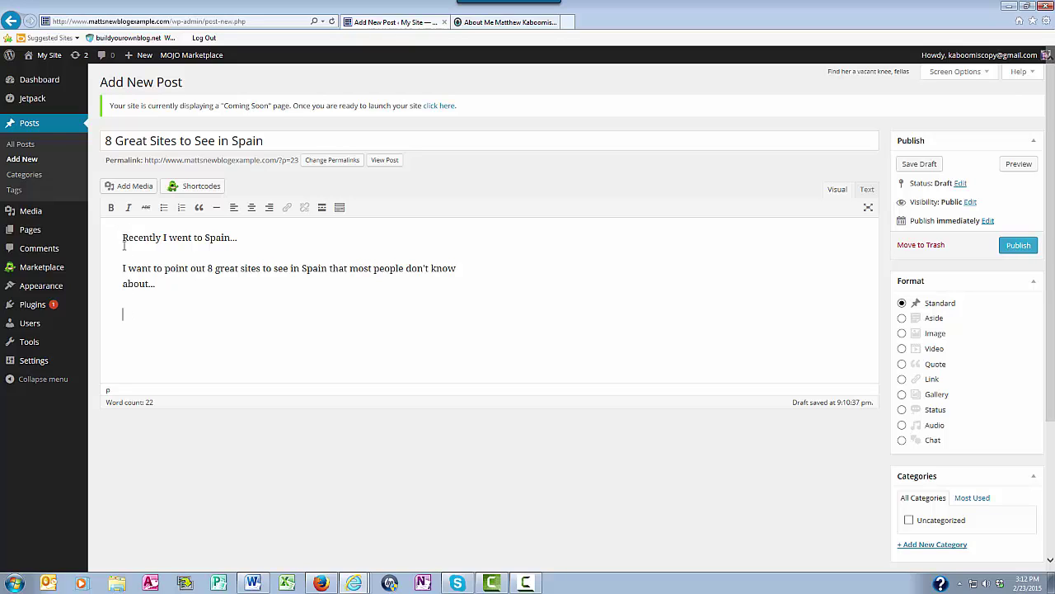
Step: Upload the continental airplane image from the Pictures library as media for the post
{"action": "left_click", "coordinate": [129, 188]}
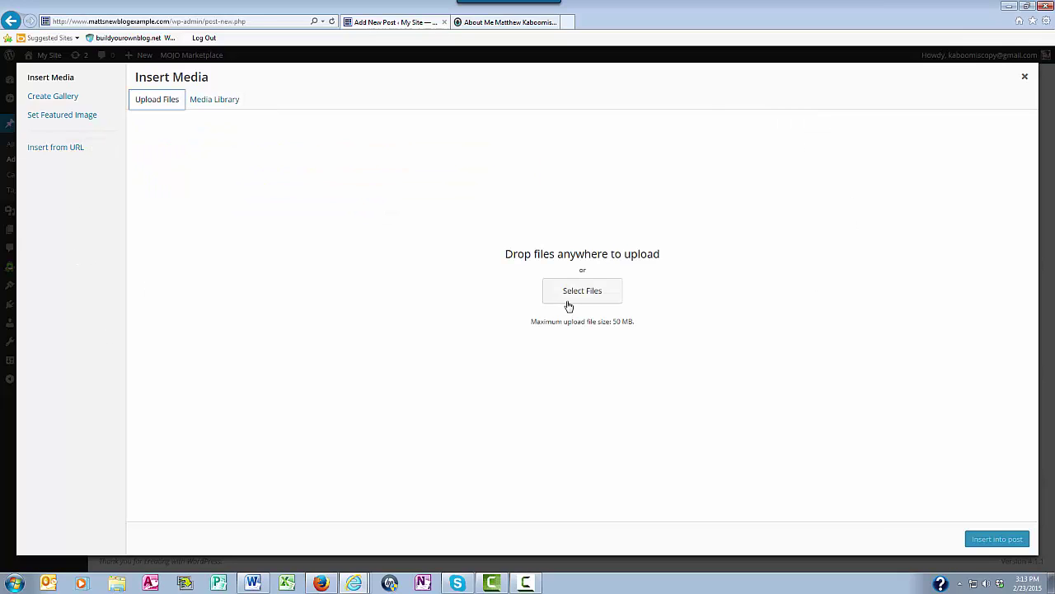
{"action": "left_click", "coordinate": [571, 300]}
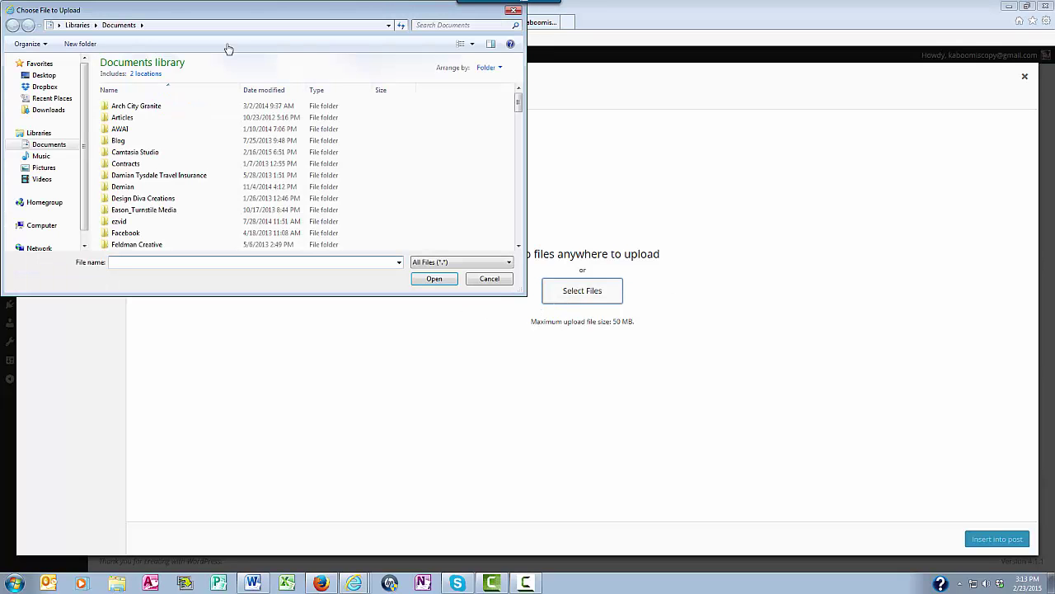
{"action": "left_click", "coordinate": [44, 151]}
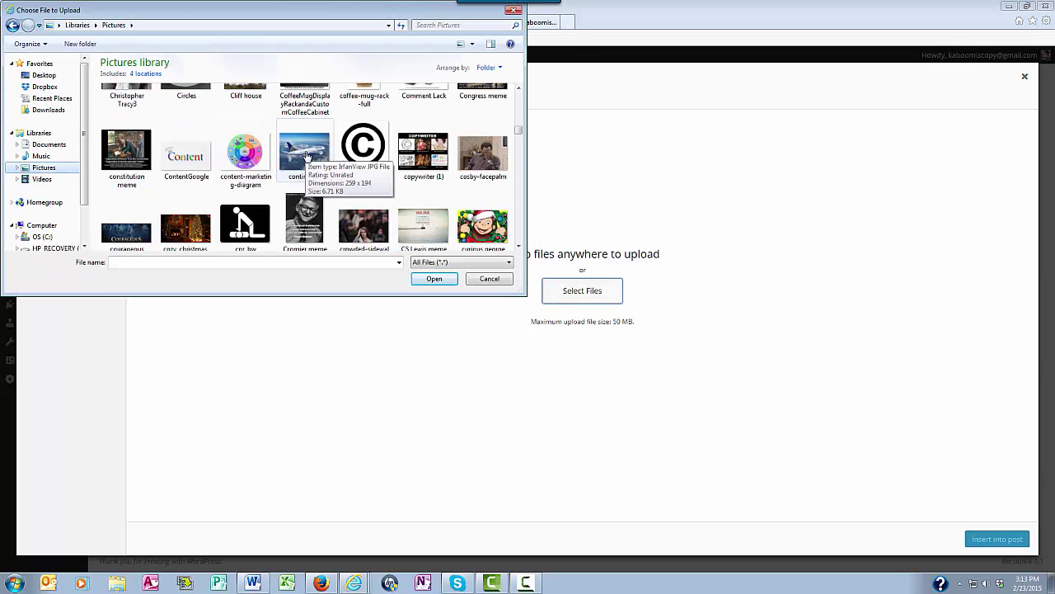
{"action": "double_click", "coordinate": [305, 153]}
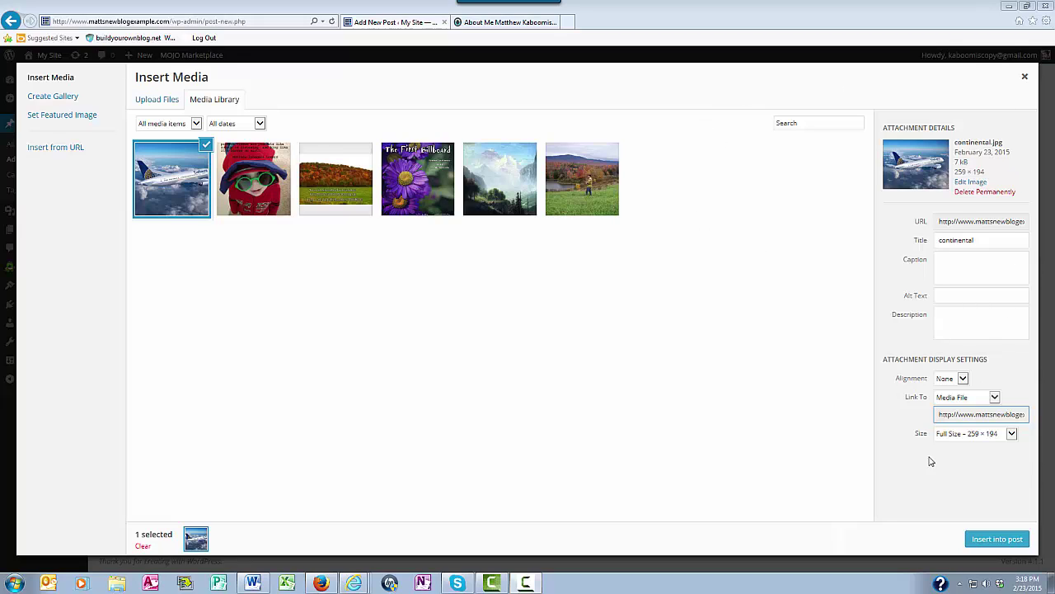
Step: Insert the airplane image into the post with alignment None, link None and Full Size – 259 × 194
{"action": "left_click", "coordinate": [962, 380]}
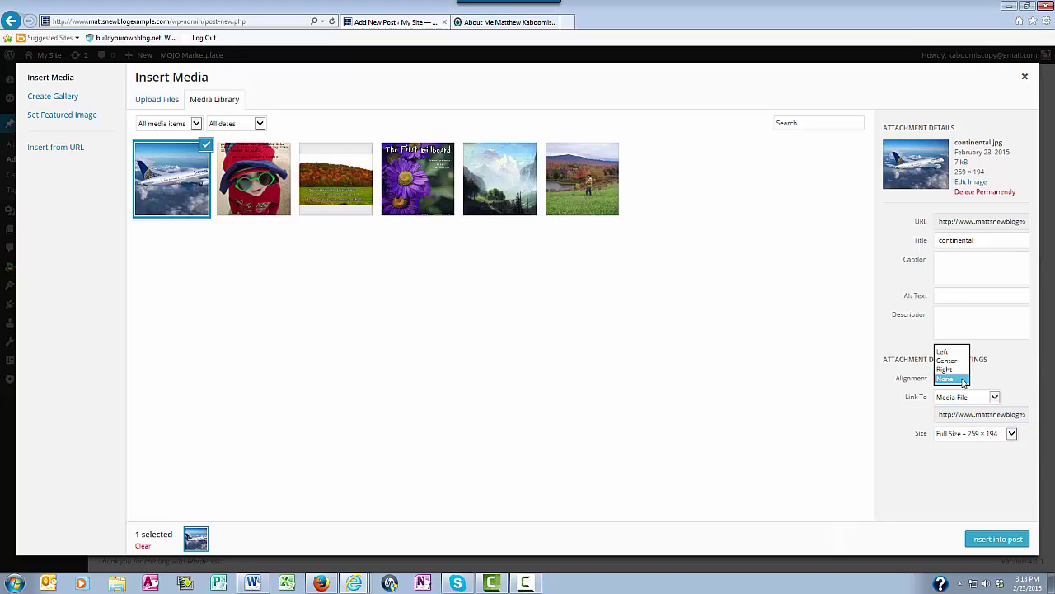
{"action": "left_click", "coordinate": [962, 379]}
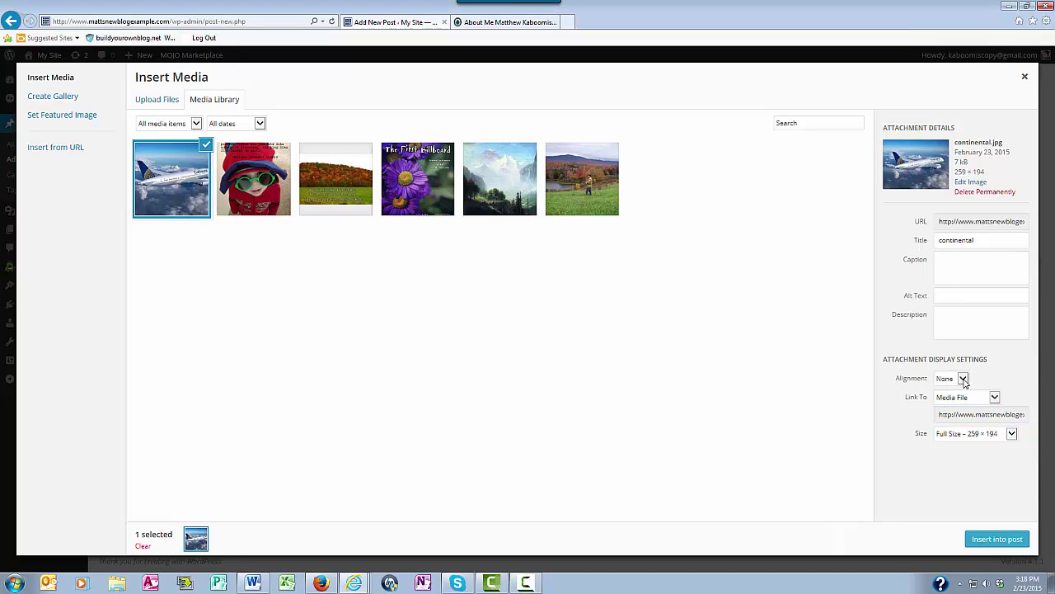
{"action": "left_click", "coordinate": [963, 397]}
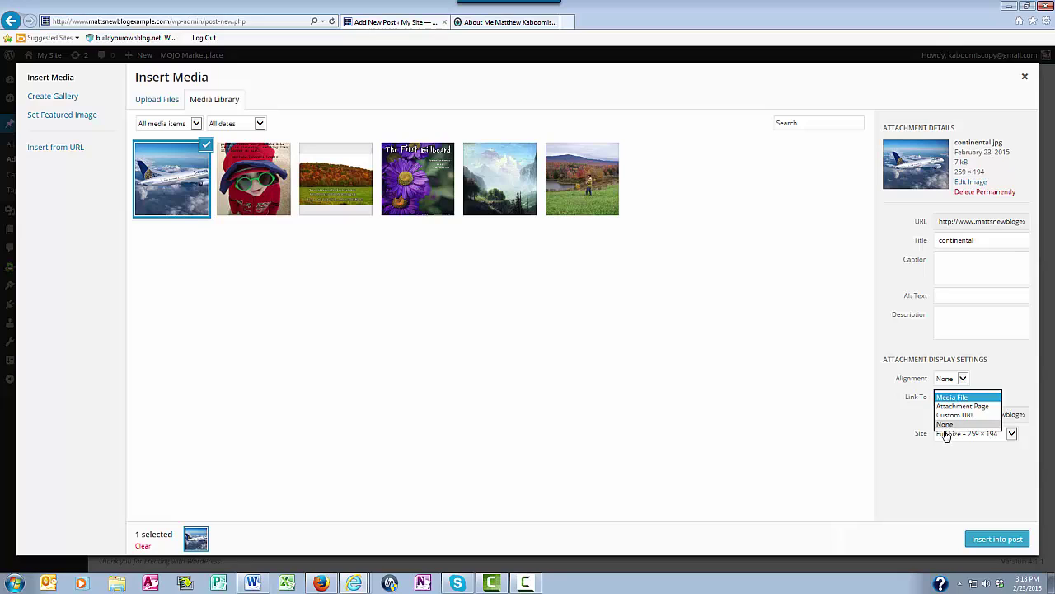
{"action": "left_click", "coordinate": [945, 424]}
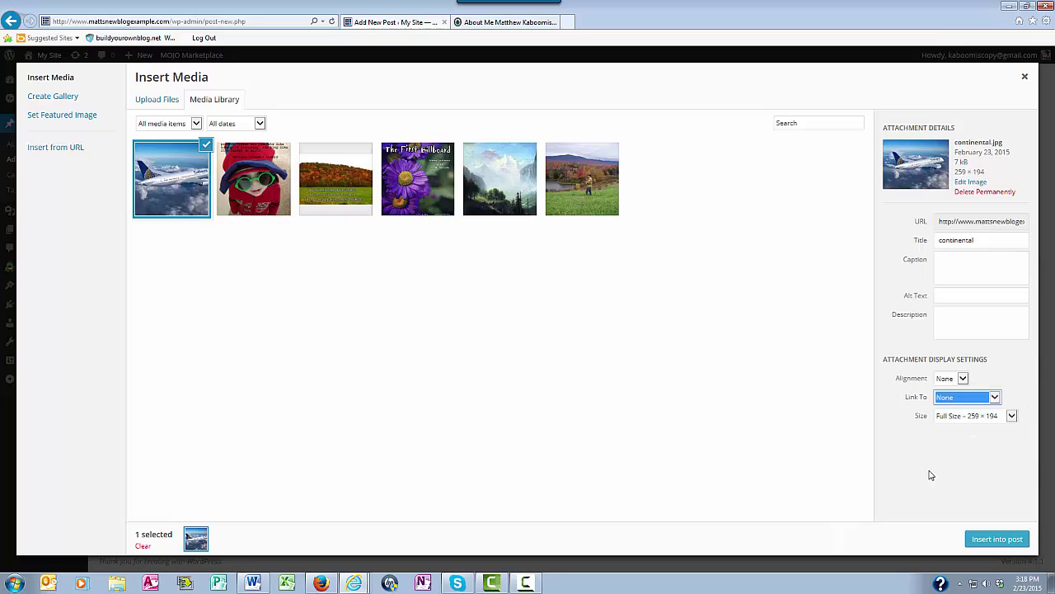
{"action": "left_click", "coordinate": [1012, 416]}
{"action": "left_click", "coordinate": [1004, 437]}
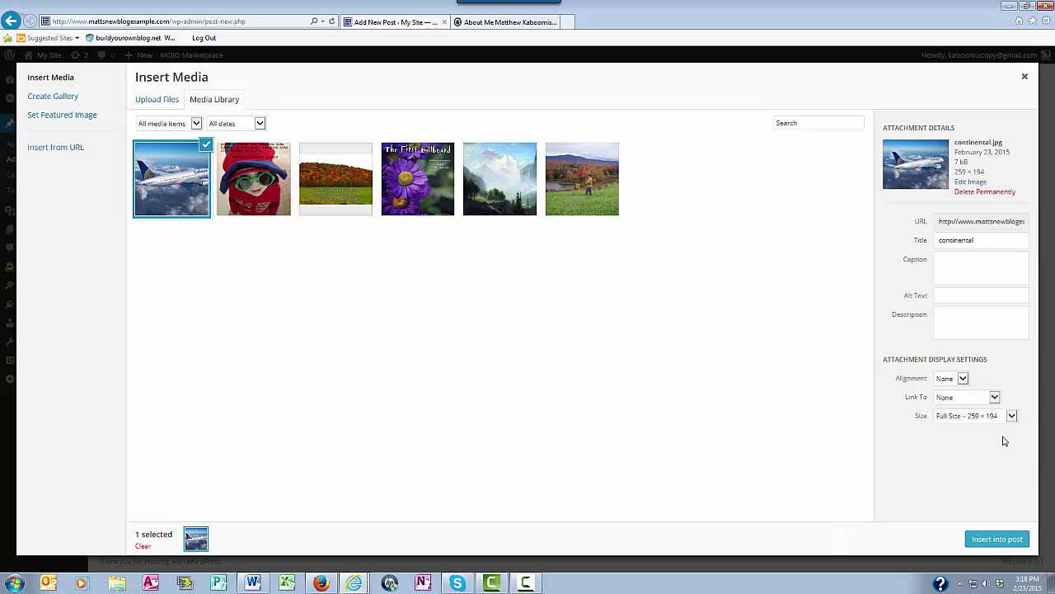
{"action": "left_click", "coordinate": [998, 540]}
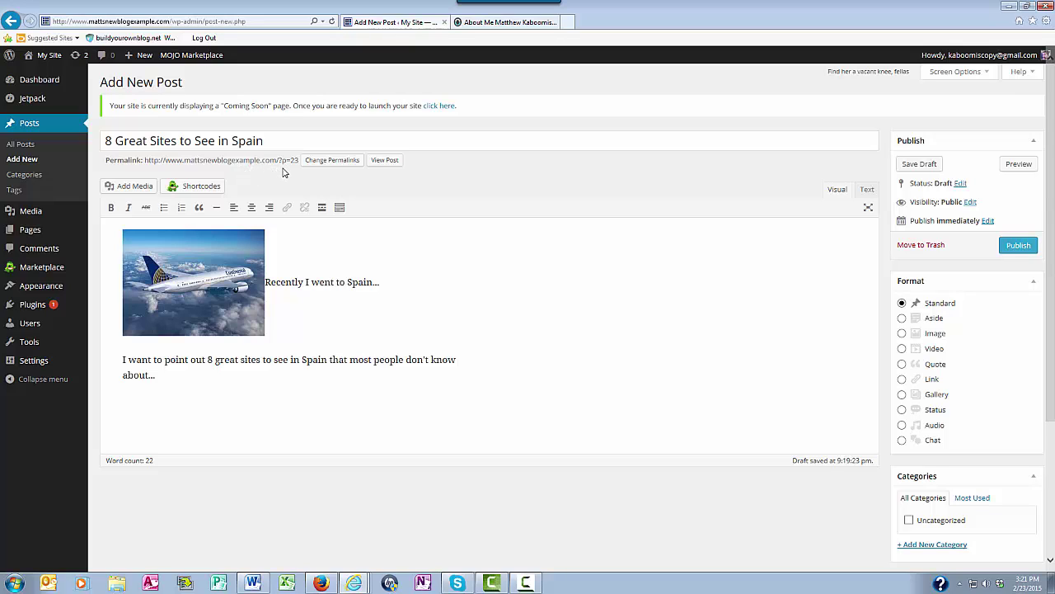
Step: Change the site's permalink structure to Post name and save the permalink settings
{"action": "left_click", "coordinate": [332, 161]}
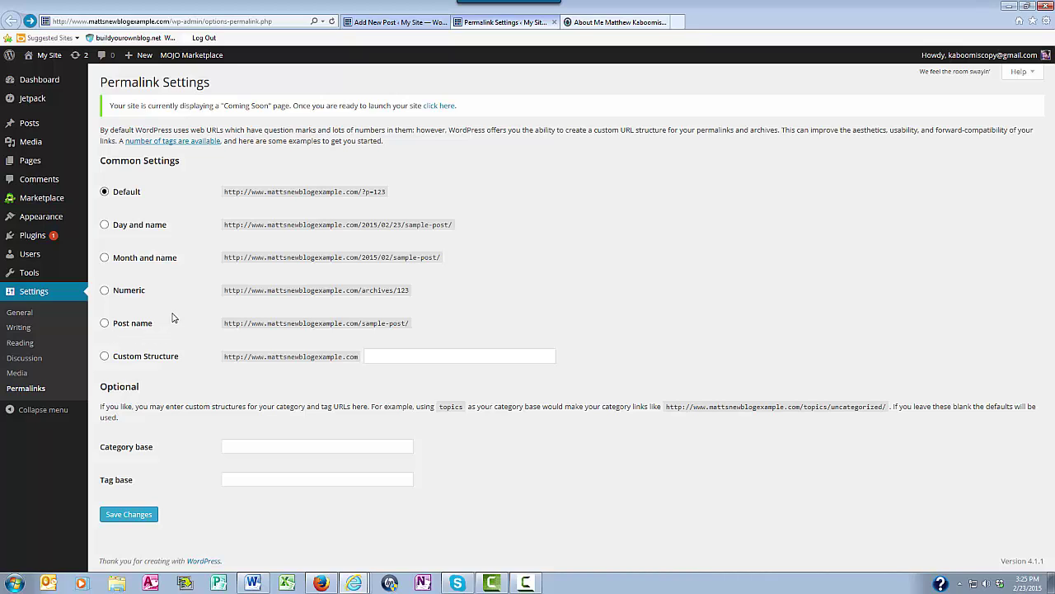
{"action": "left_click", "coordinate": [104, 323]}
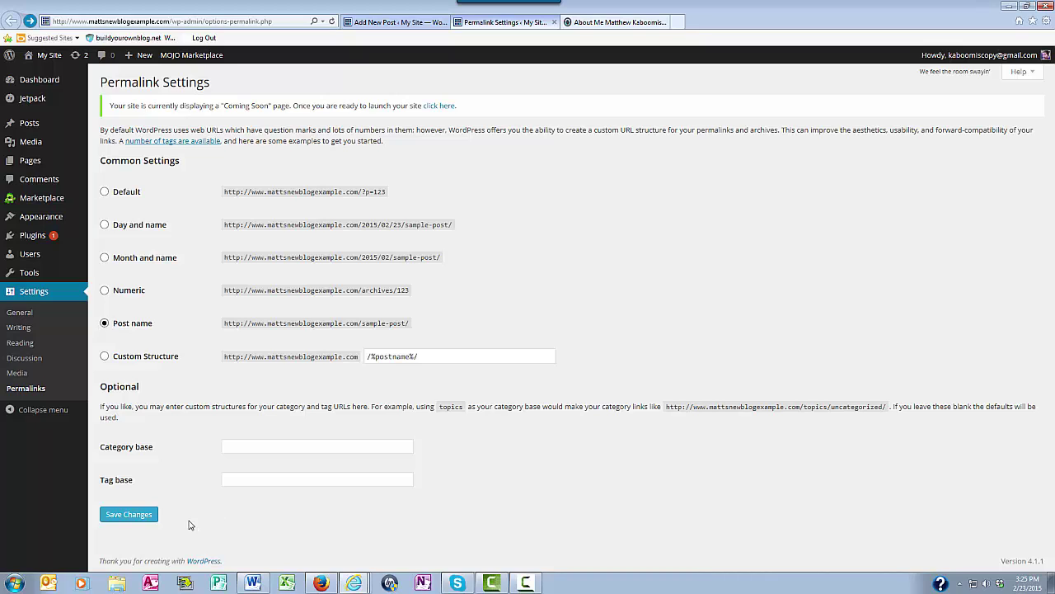
{"action": "left_click", "coordinate": [138, 513]}
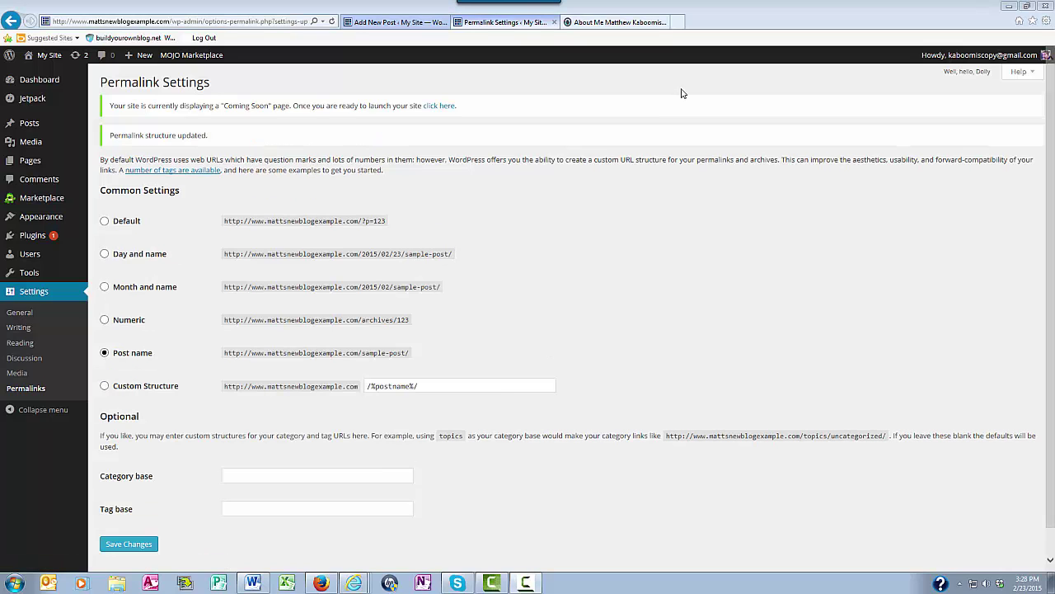
Step: Publish the Spain post, view it on the live site and return to editing it
{"action": "left_click", "coordinate": [372, 22]}
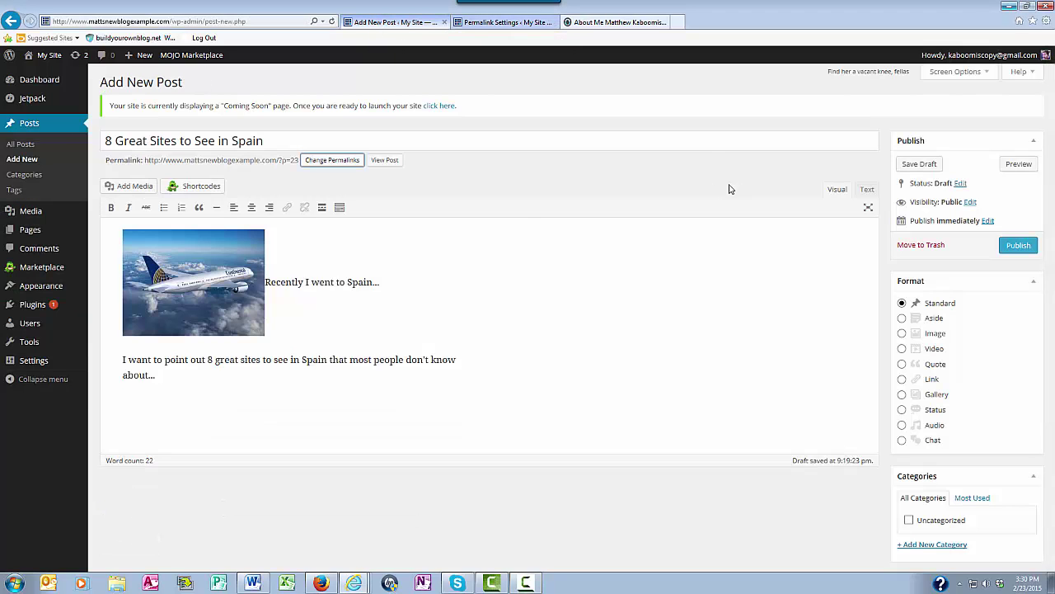
{"action": "left_click", "coordinate": [1018, 244]}
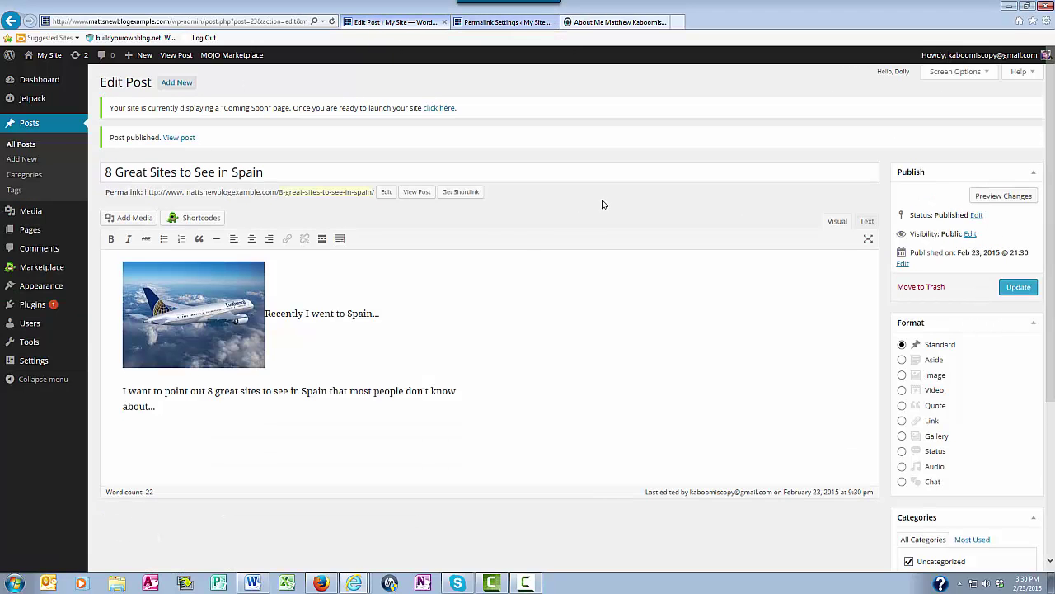
{"action": "left_click", "coordinate": [416, 193]}
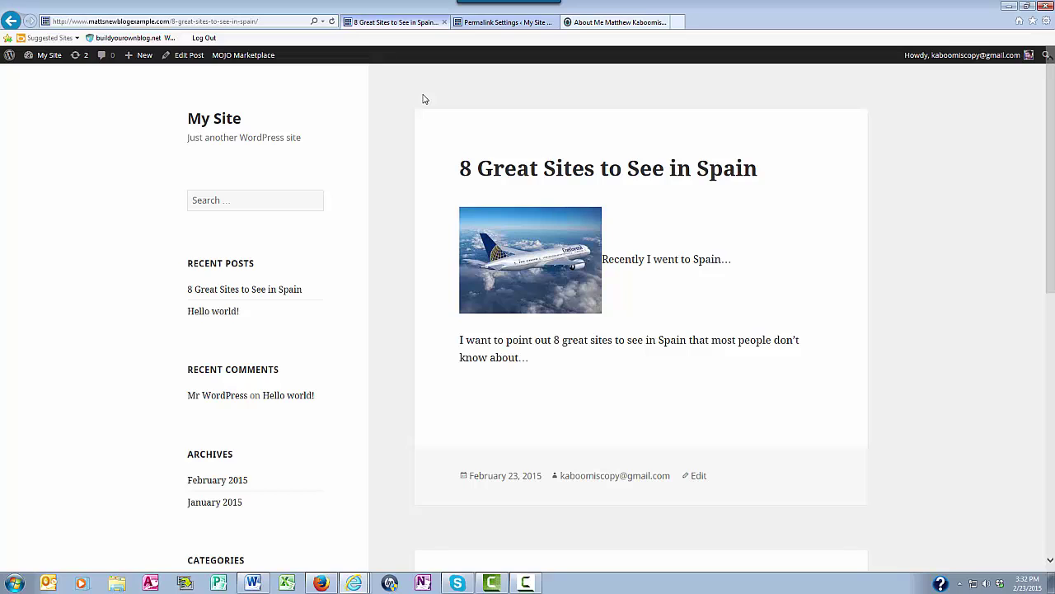
{"action": "key", "text": "alt+Left"}
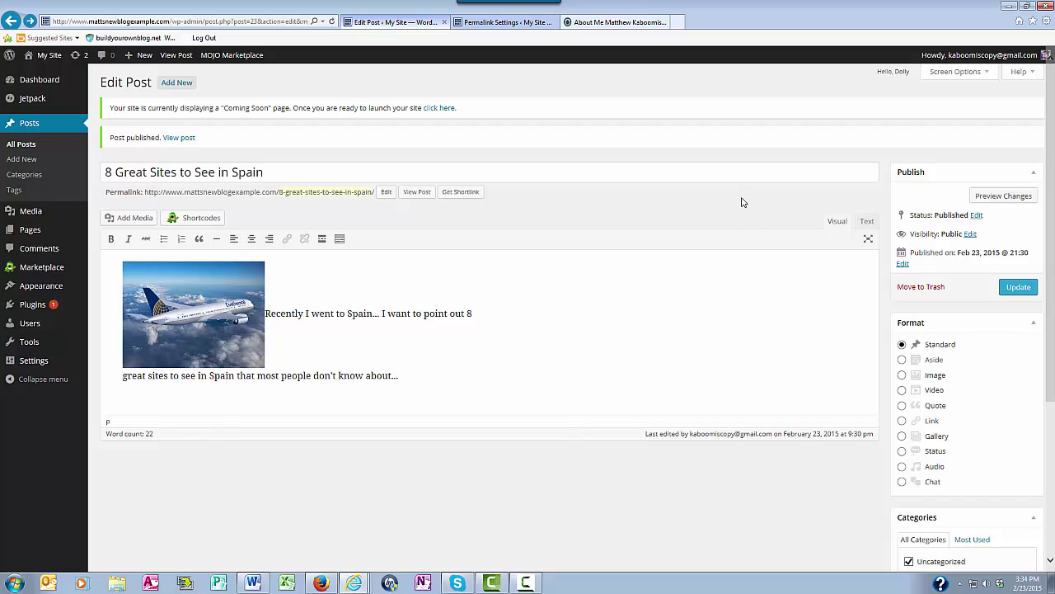
Step: Add a new category named Spain to the post and remove the Uncategorized category from it
{"action": "left_click_drag", "start_coordinate": [1051, 128], "coordinate": [1046, 260]}
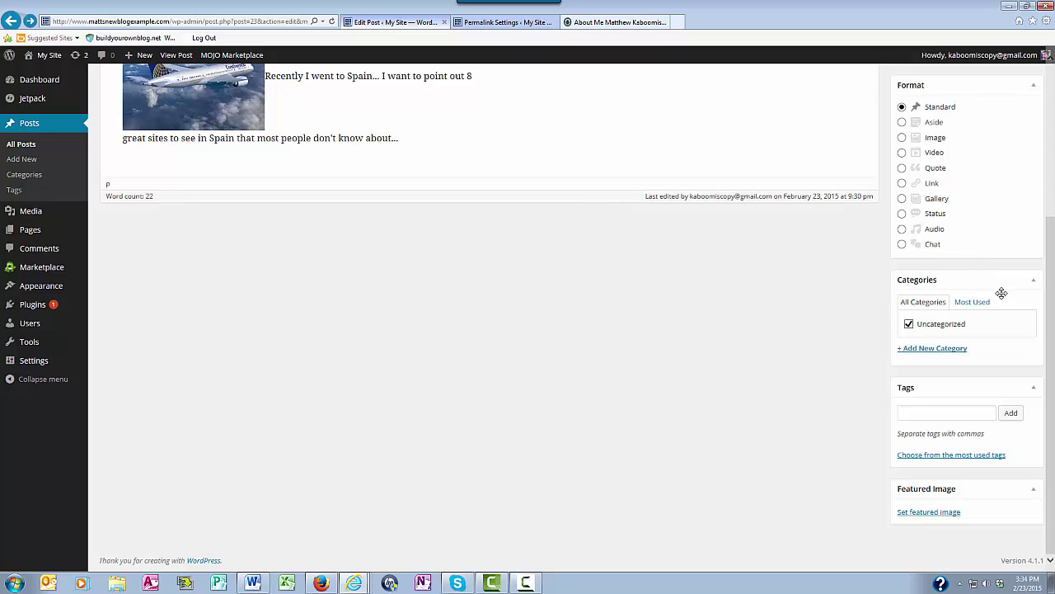
{"action": "left_click", "coordinate": [925, 349]}
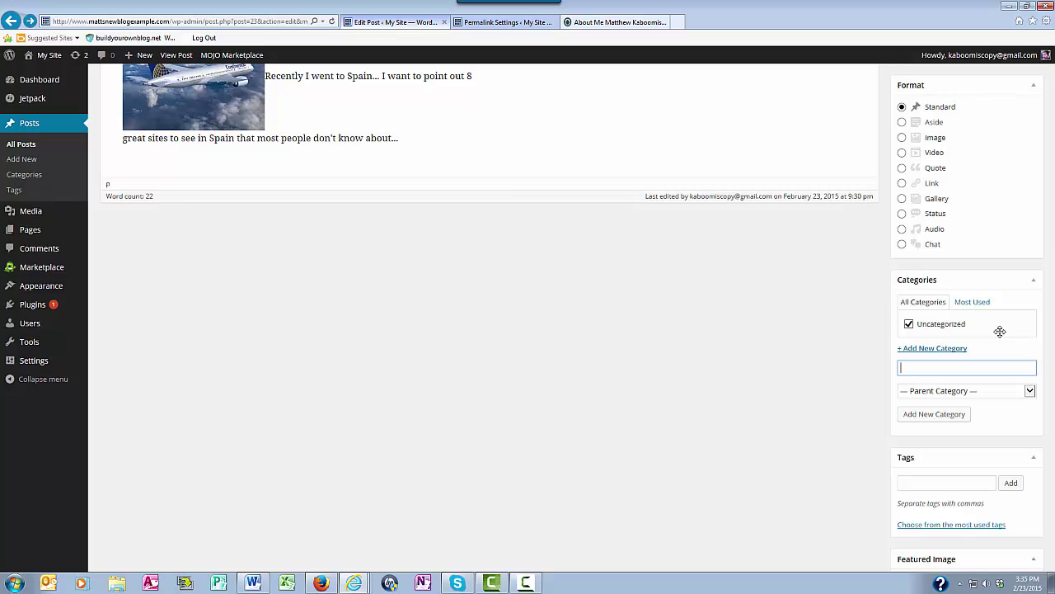
{"action": "type", "text": "A"}
{"action": "key", "text": "BackSpace"}
{"action": "type", "text": "Spain"}
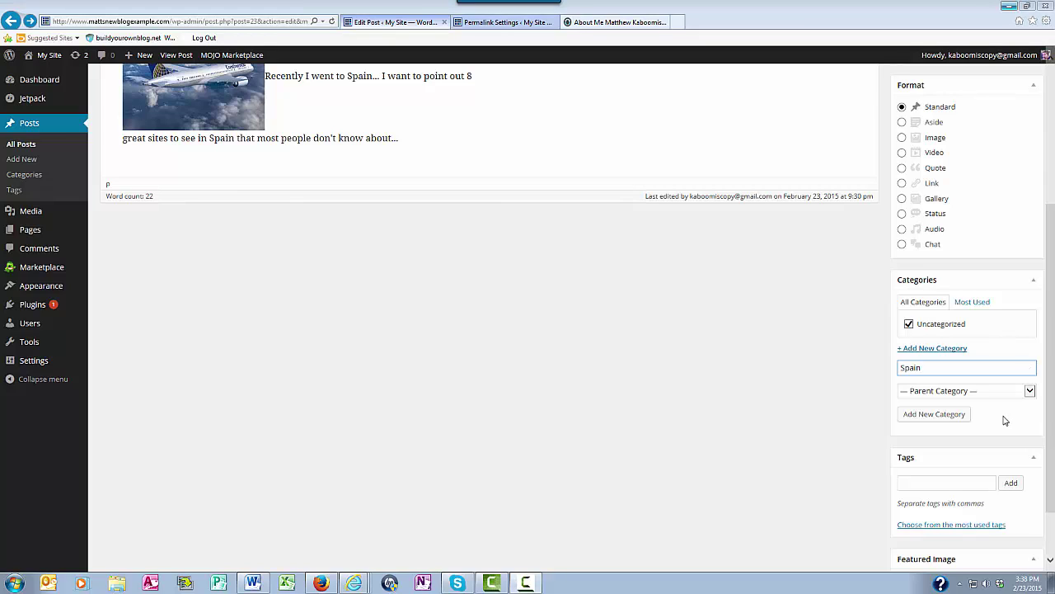
{"action": "left_click", "coordinate": [929, 417]}
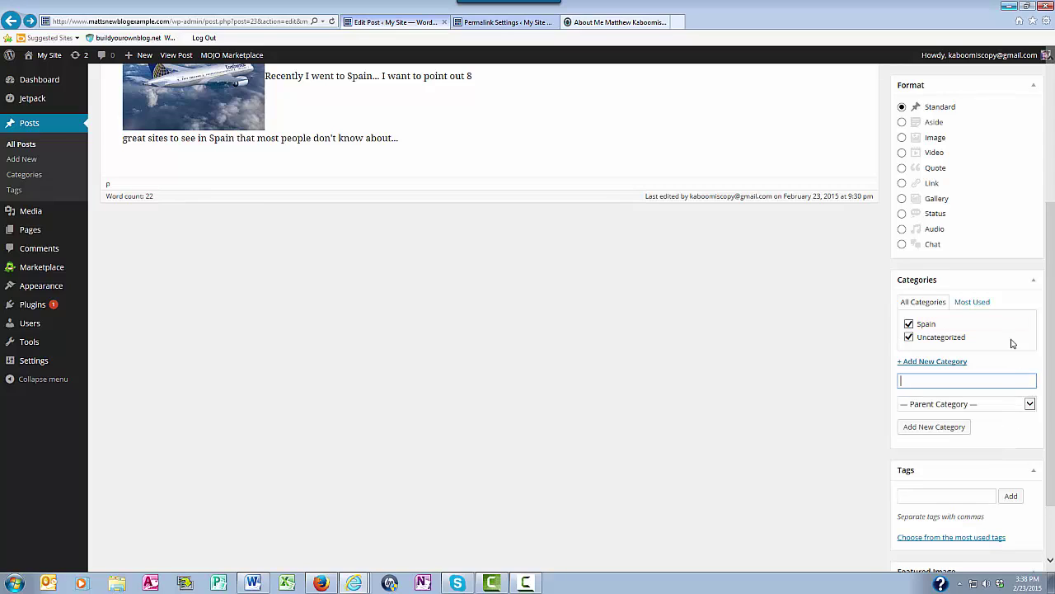
{"action": "left_click", "coordinate": [910, 338]}
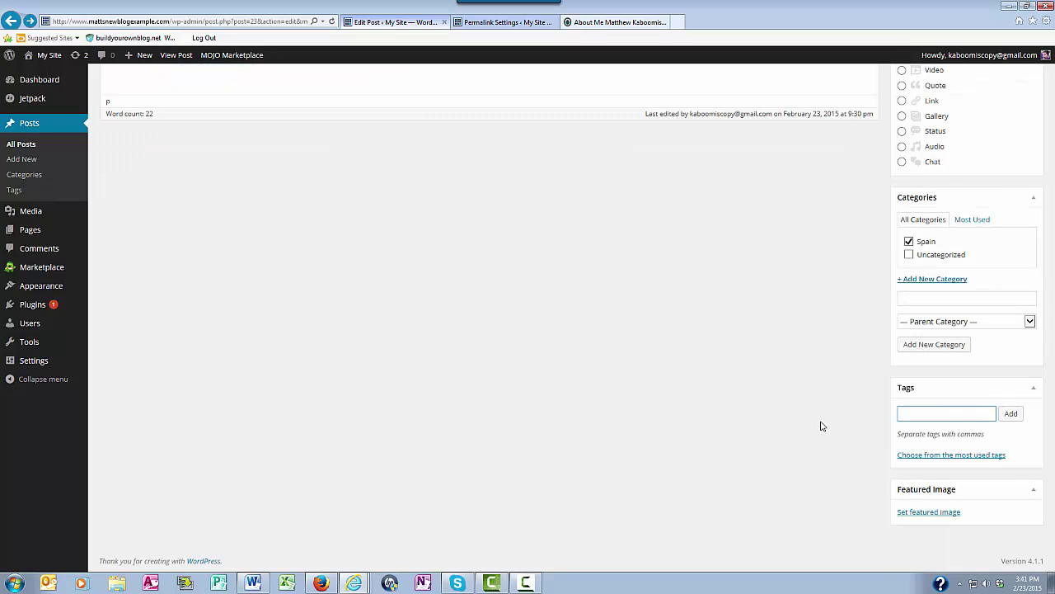
Step: Add the tags "Spain sites", "Spain travel" and "Spain destinations" to the post
{"action": "type", "text": "Spain"}
{"action": "type", "text": " sites"}
{"action": "type", "text": ", Sap"}
{"action": "key", "text": "BackSpace"}
{"action": "key", "text": "BackSpace"}
{"action": "type", "text": "pain"}
{"action": "type", "text": " travel"}
{"action": "type", "text": ", "}
{"action": "type", "text": "Spain des"}
{"action": "type", "text": "tinations"}
{"action": "type", "text": ","}
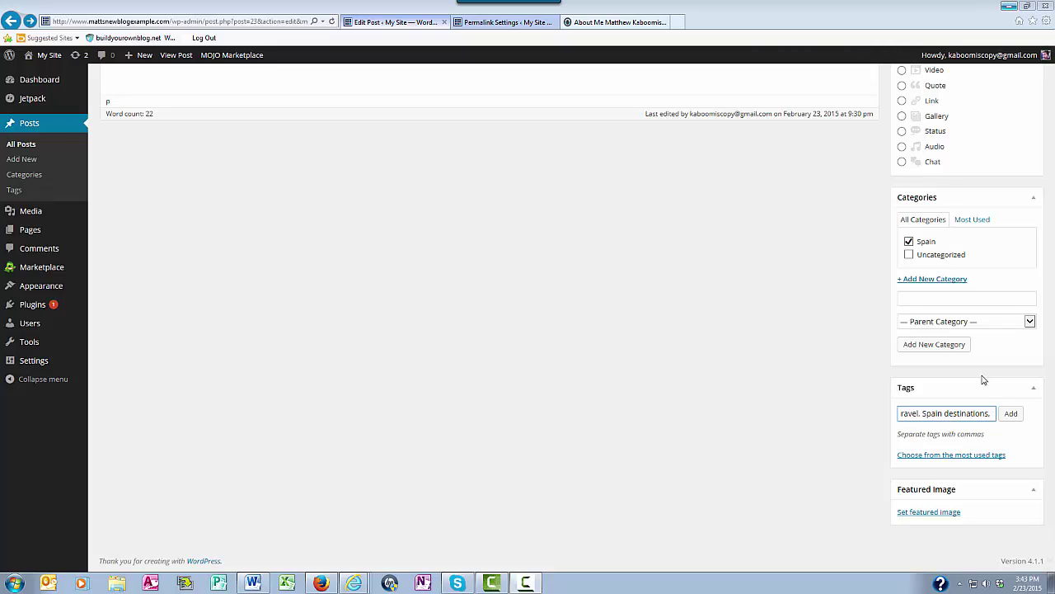
{"action": "left_click", "coordinate": [1010, 414]}
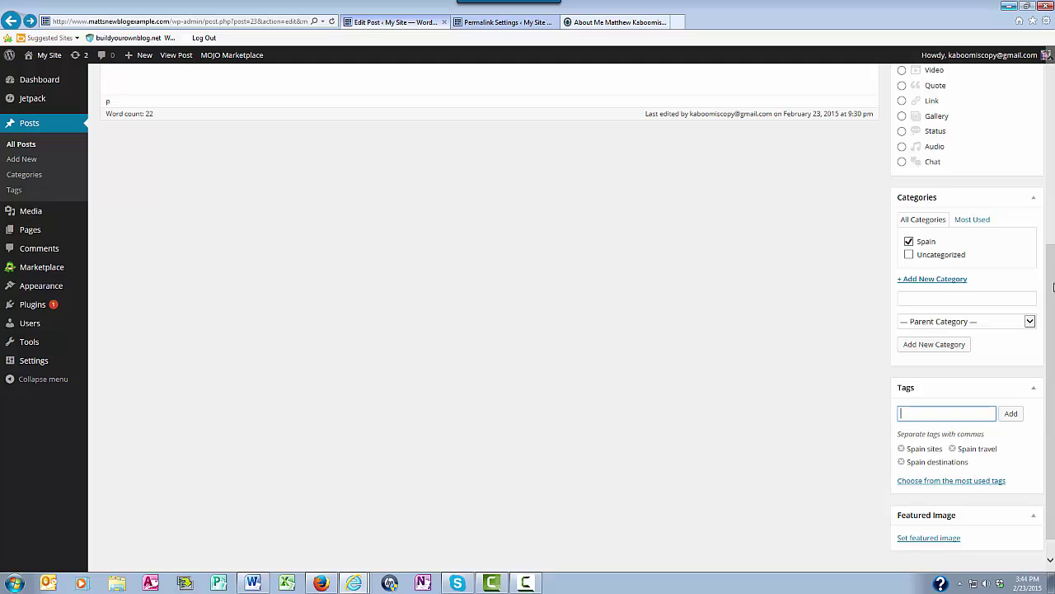
Step: Update the "8 Great Sites to See in Spain" post to save its category and tags, and view it on the live site
{"action": "left_click_drag", "start_coordinate": [1052, 240], "coordinate": [1052, 240]}
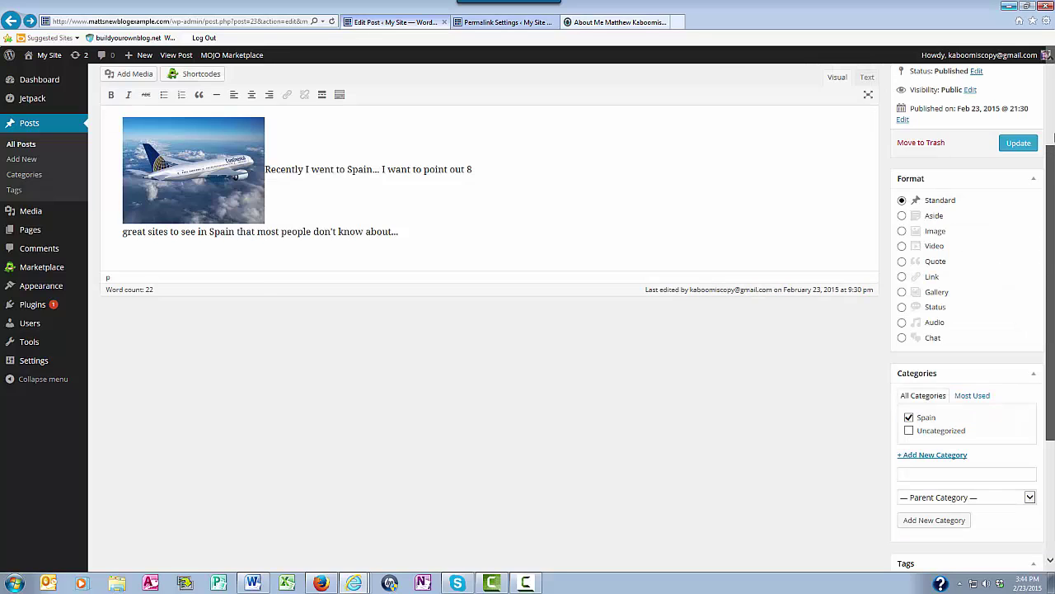
{"action": "scroll", "coordinate": [534, 203], "scroll_direction": "up", "scroll_amount": 4}
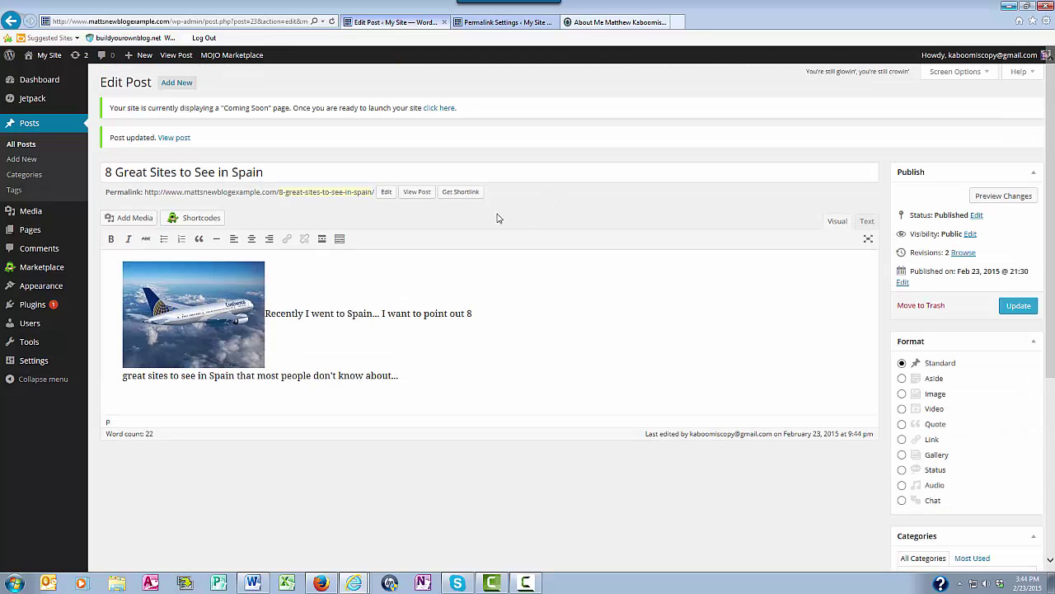
{"action": "left_click", "coordinate": [416, 192]}
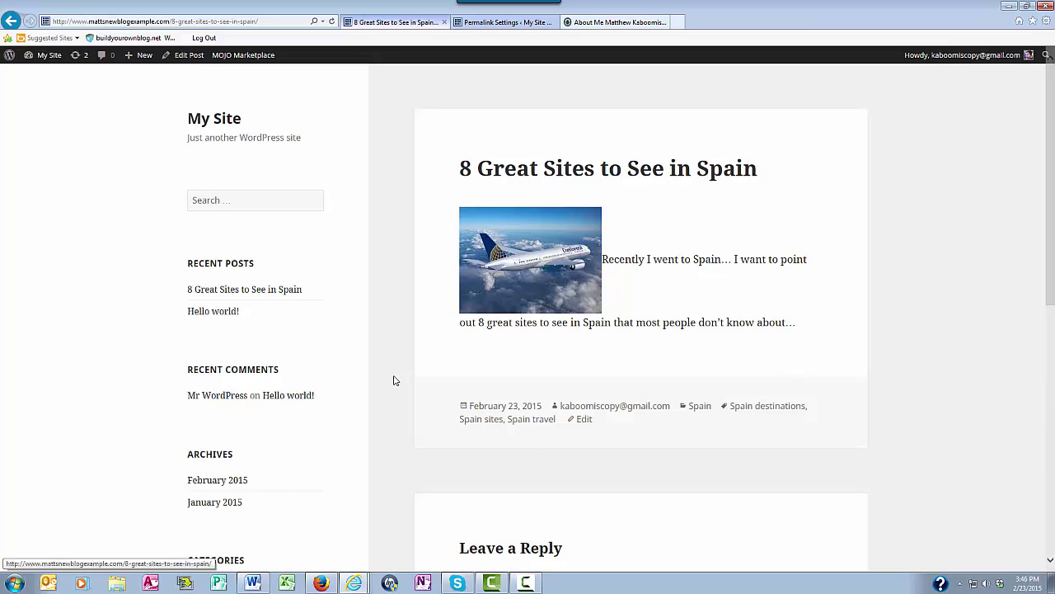
Step: Open the Spain category page on the live site and look over the posts filed under it
{"action": "left_click_drag", "start_coordinate": [1052, 123], "coordinate": [1032, 278]}
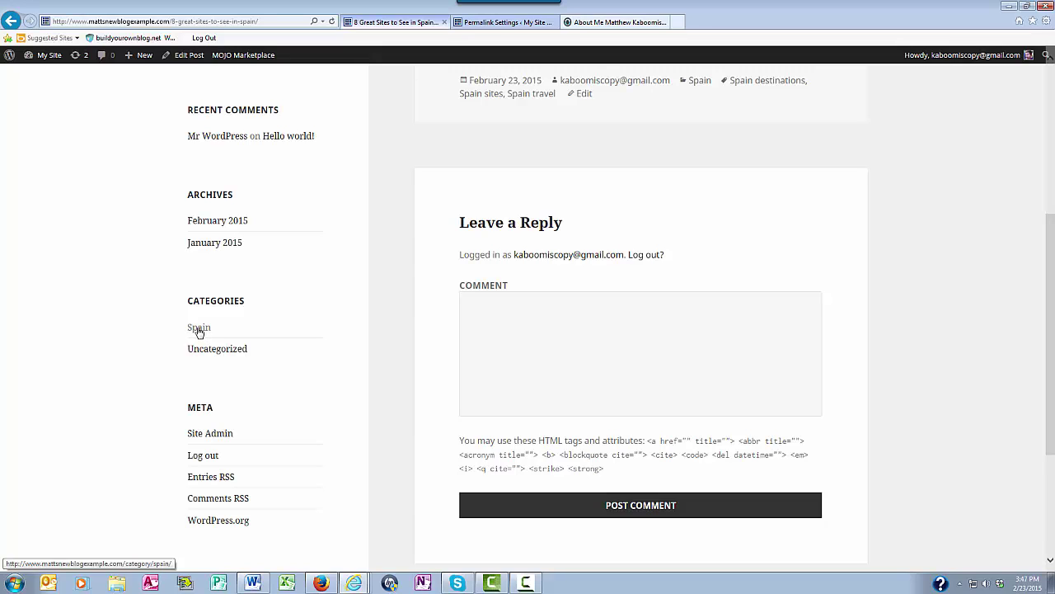
{"action": "left_click", "coordinate": [197, 329]}
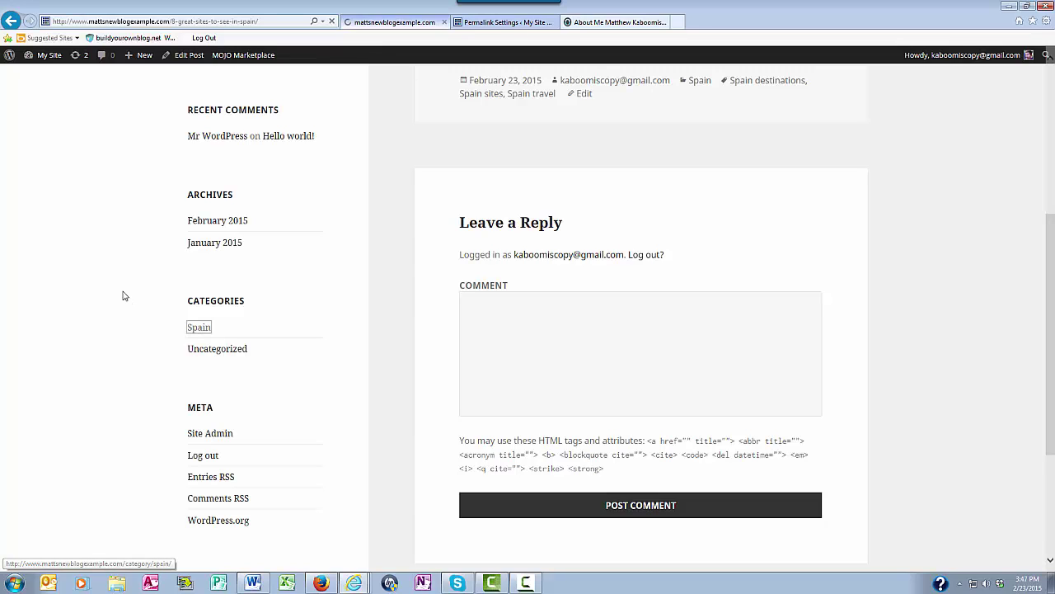
{"action": "left_click_drag", "start_coordinate": [1047, 180], "coordinate": [1052, 156]}
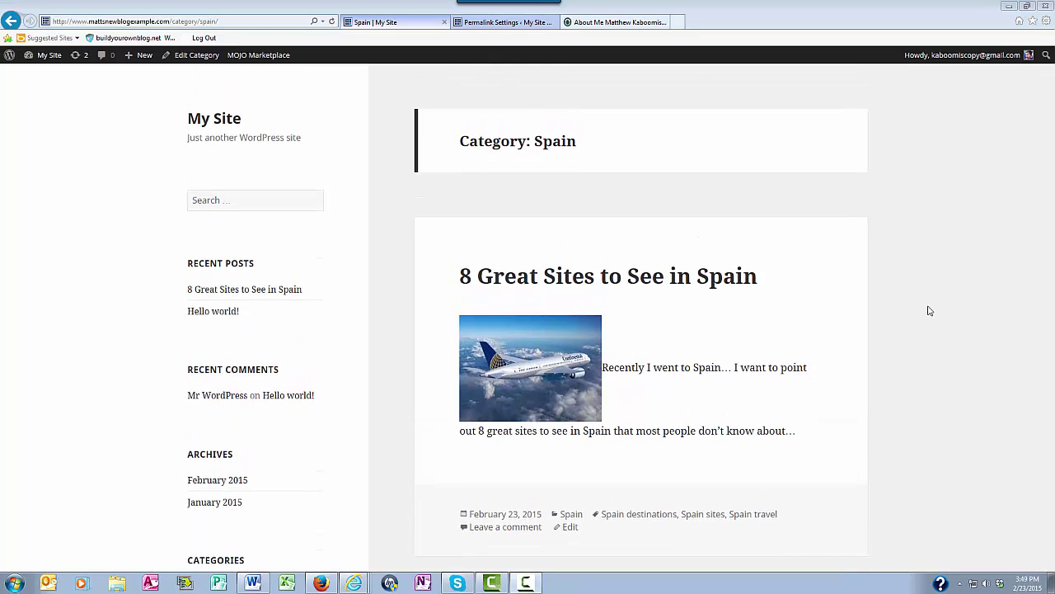